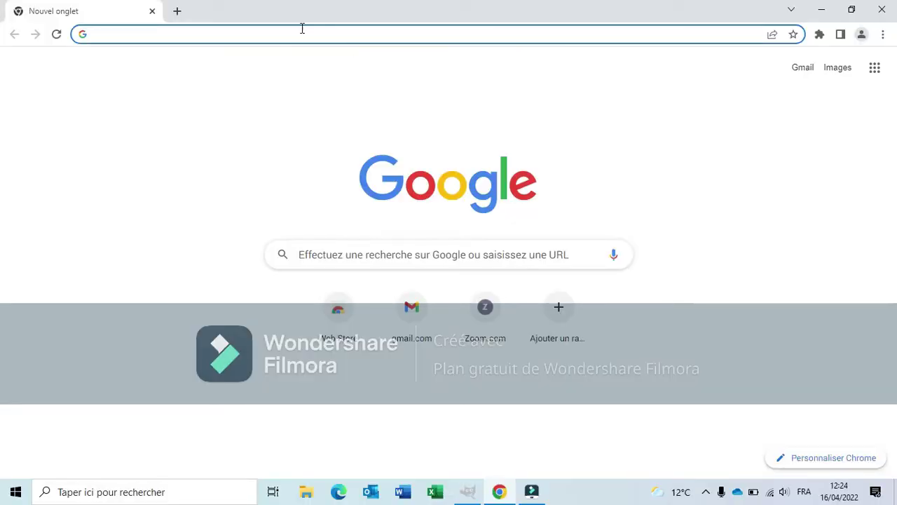
# - Enter the query 'Téléchargement The gimp' in Chrome's address bar, fixing typos and dropping the suggested ending
pyautogui.click(281, 34)
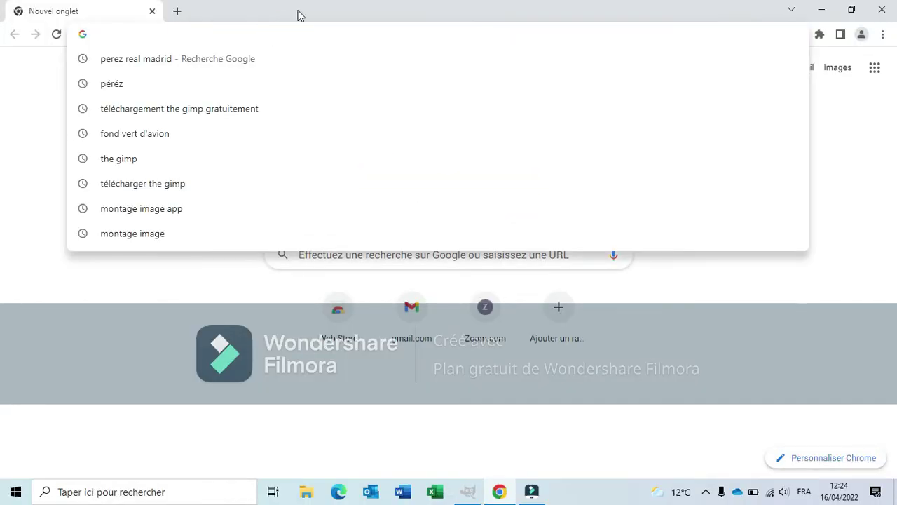
pyautogui.write('Té')
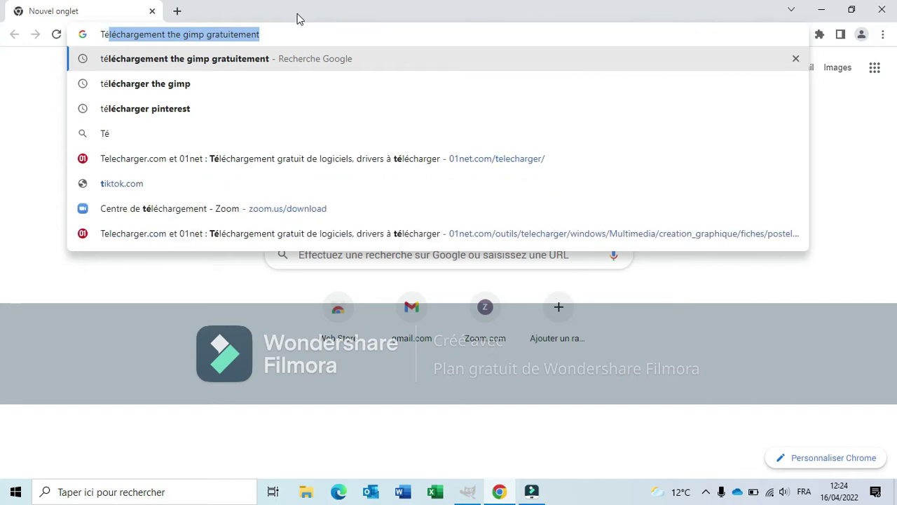
pyautogui.write('lécharfg')
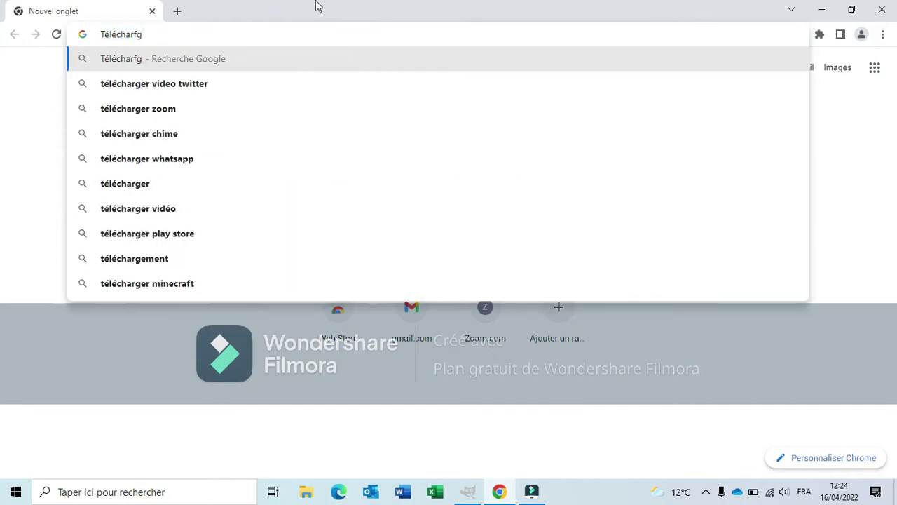
pyautogui.press('BackSpace')
pyautogui.press('BackSpace')
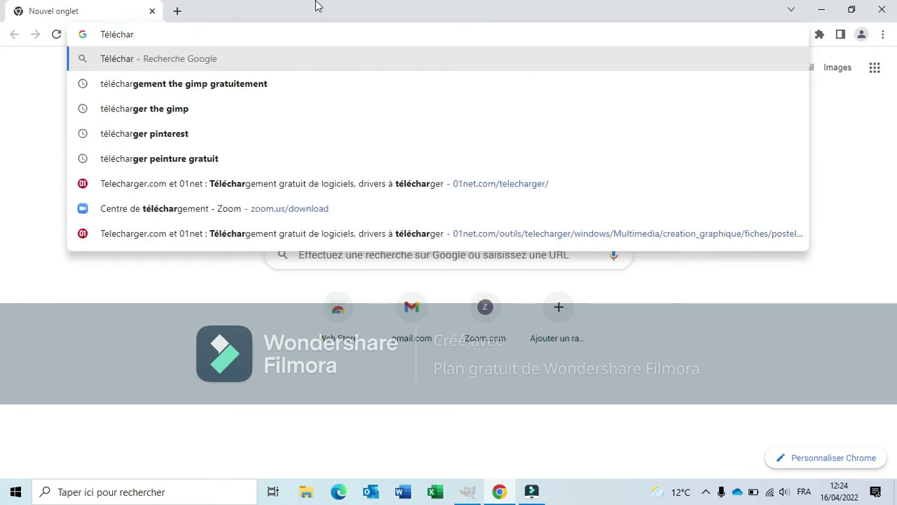
pyautogui.write('gement The g')
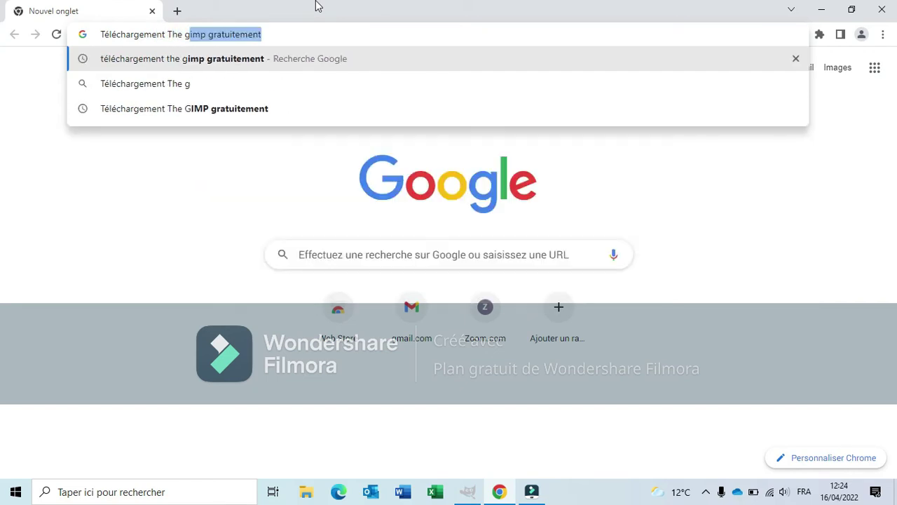
pyautogui.write('imp')
pyautogui.press('BackSpace')
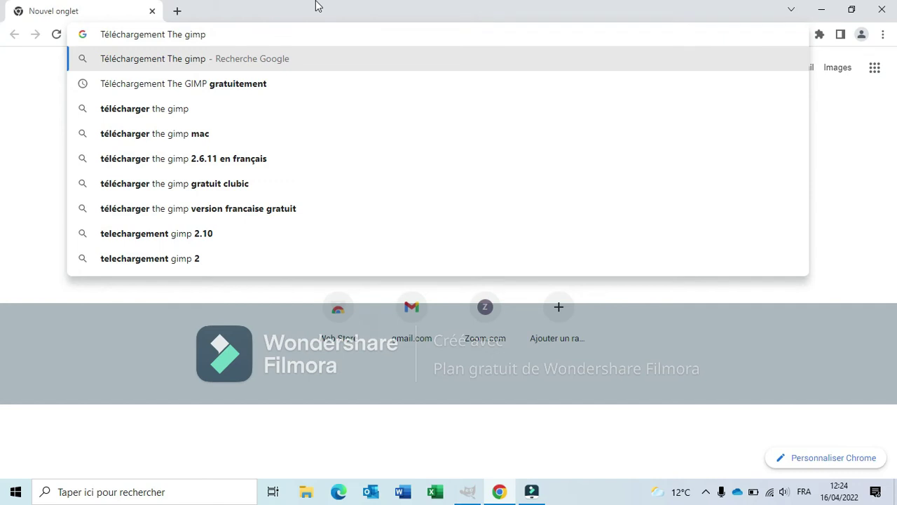
# - Search 'Téléchargement The GIMP gratuitement' and open the 'Télécharger GIMP - 01net.com' result
pyautogui.click(260, 81)
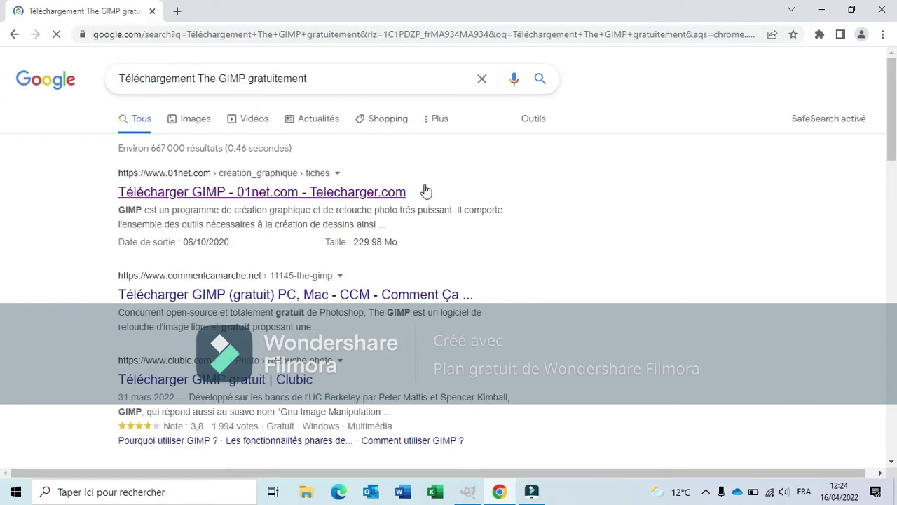
pyautogui.moveTo(424, 191); pyautogui.dragTo(115, 191)
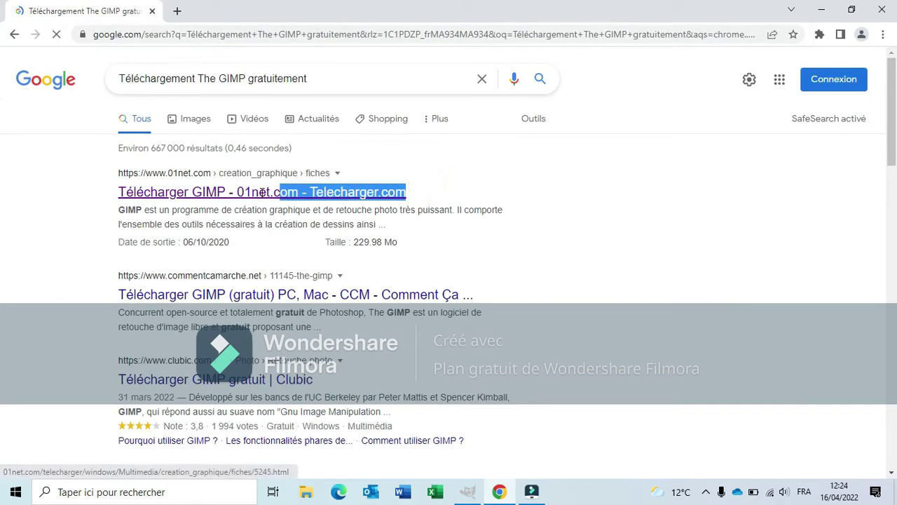
pyautogui.click(112, 187)
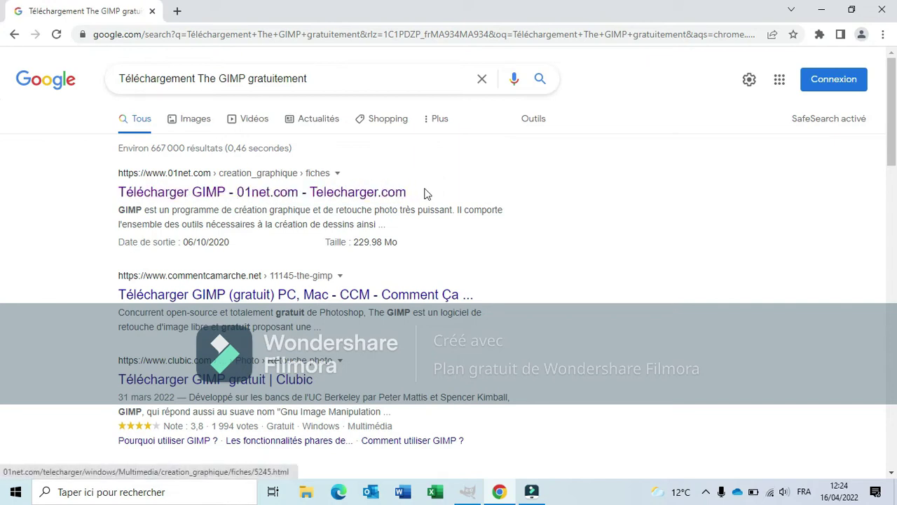
pyautogui.click(314, 194)
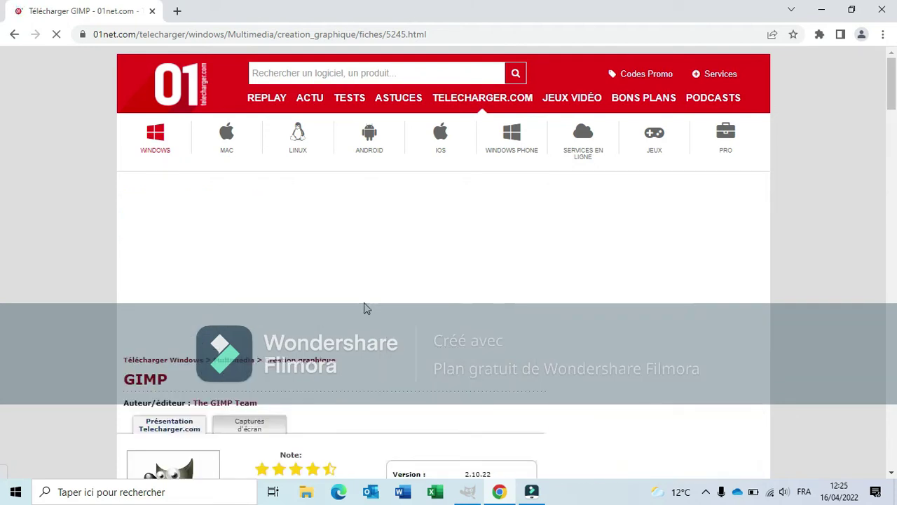
# - Scroll down the 01net GIMP download page
pyautogui.scroll(-2, 365, 309)
pyautogui.scroll(-2, 368, 310)
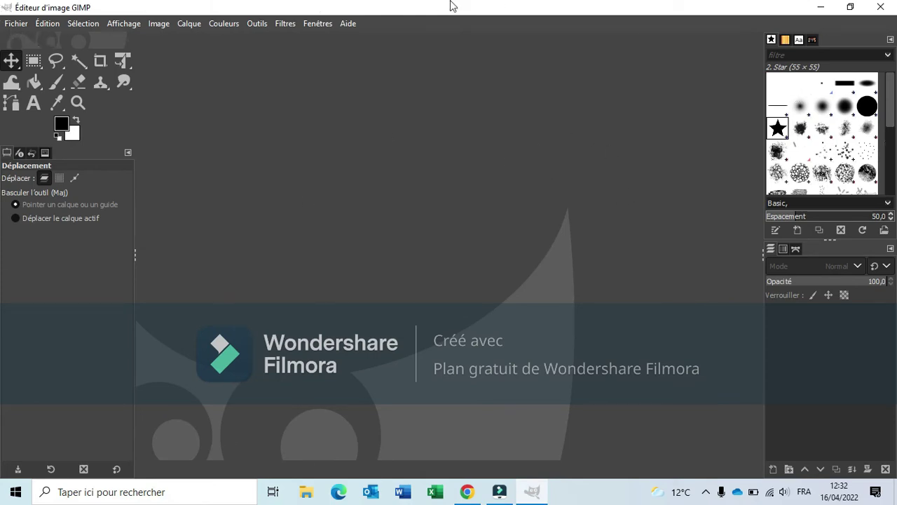
# - Open bernabeu_especial.jpg in GIMP via Fichier > Ouvrir
pyautogui.click(21, 20)
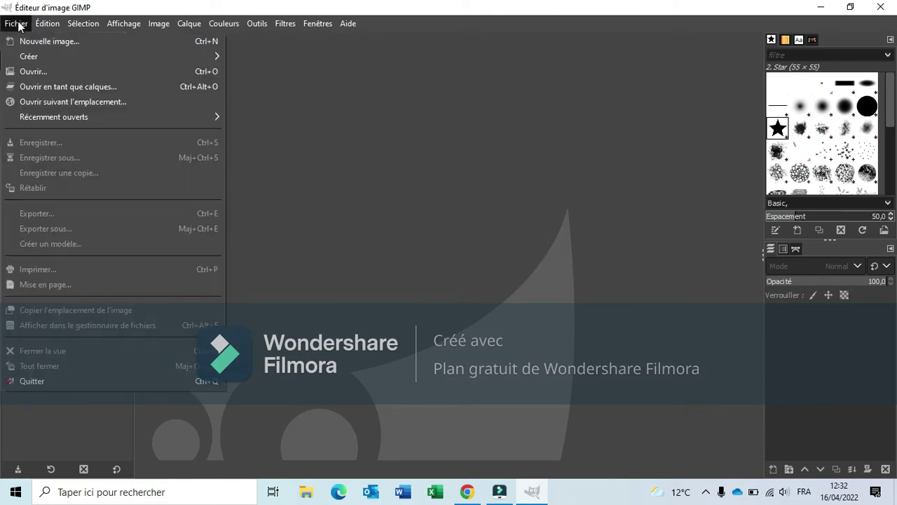
pyautogui.click(27, 73)
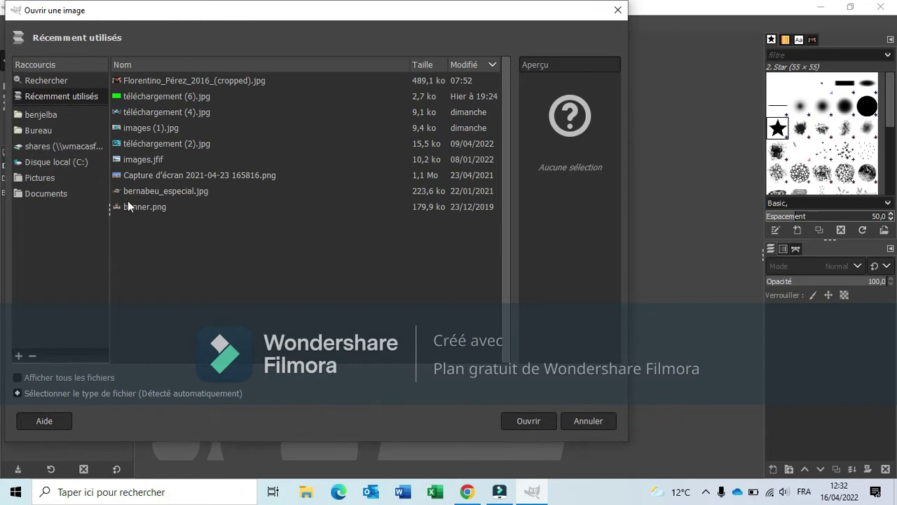
pyautogui.click(147, 191)
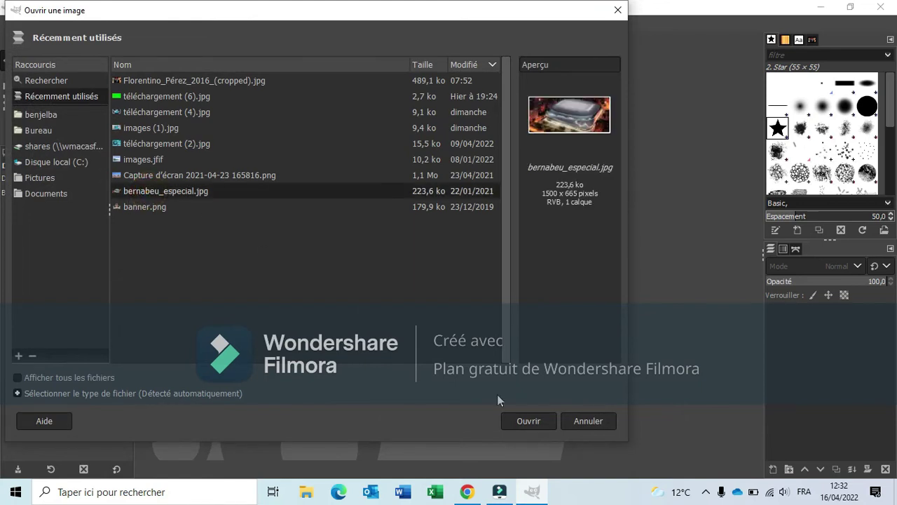
pyautogui.click(527, 420)
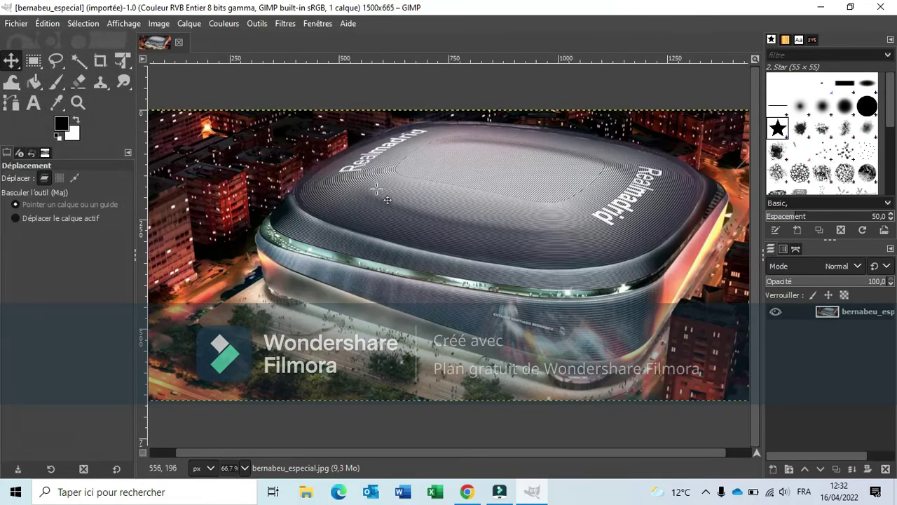
# - Open Florentino_Pérez_2016_(cropped).jpg from Récemment utilisés, converting it to the built-in sRGB profile
pyautogui.click(16, 25)
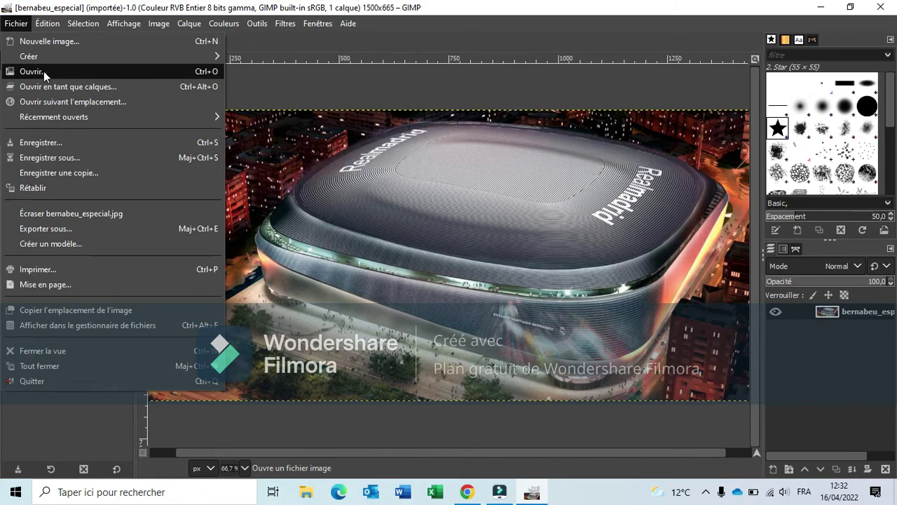
pyautogui.click(43, 71)
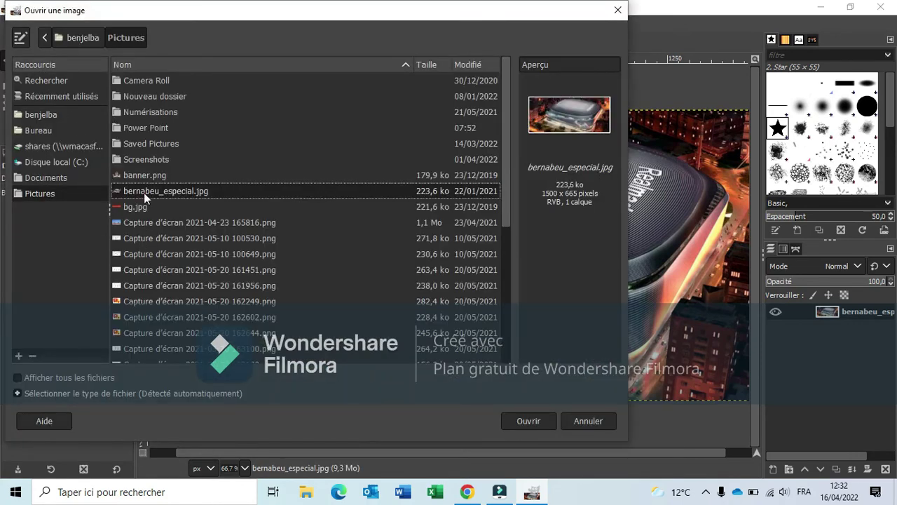
pyautogui.click(64, 96)
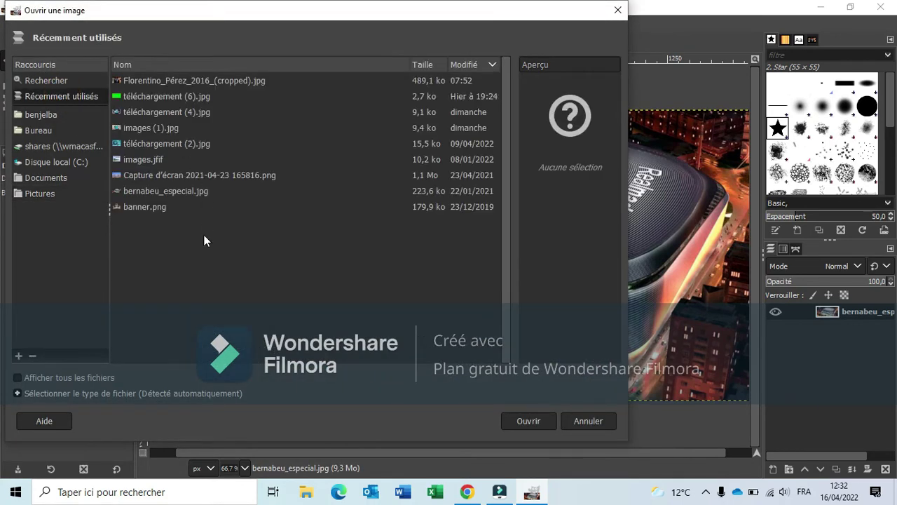
pyautogui.click(208, 81)
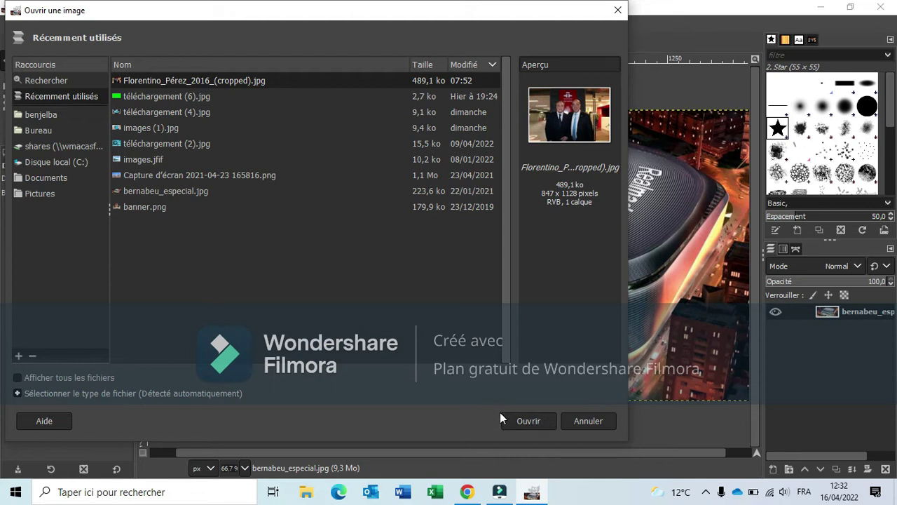
pyautogui.click(229, 75)
pyautogui.doubleClick(229, 75)
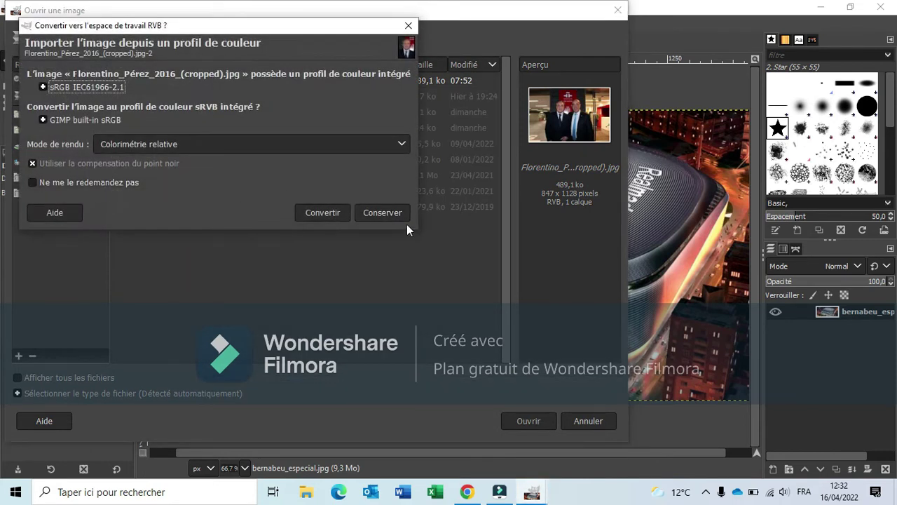
pyautogui.click(323, 213)
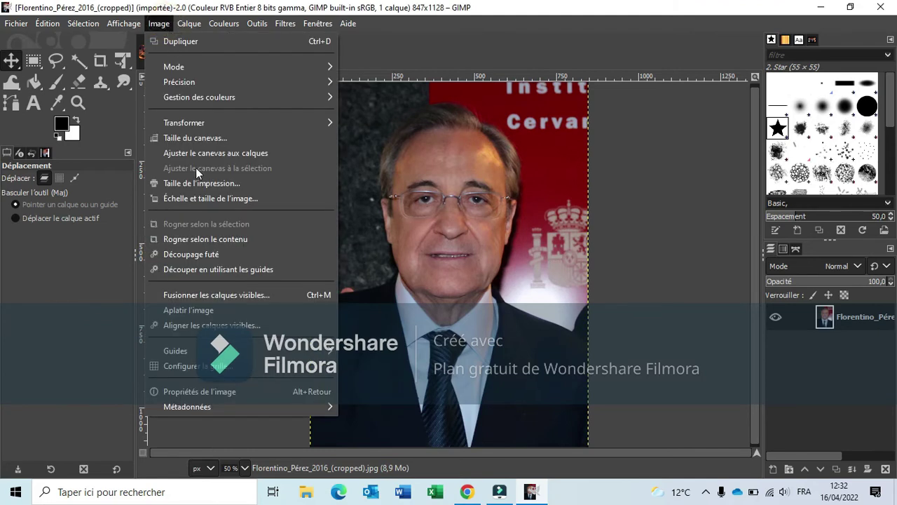
# - Scale the portrait to 650 × 866 pixels with Échelle et taille de l'image
pyautogui.click(429, 214)
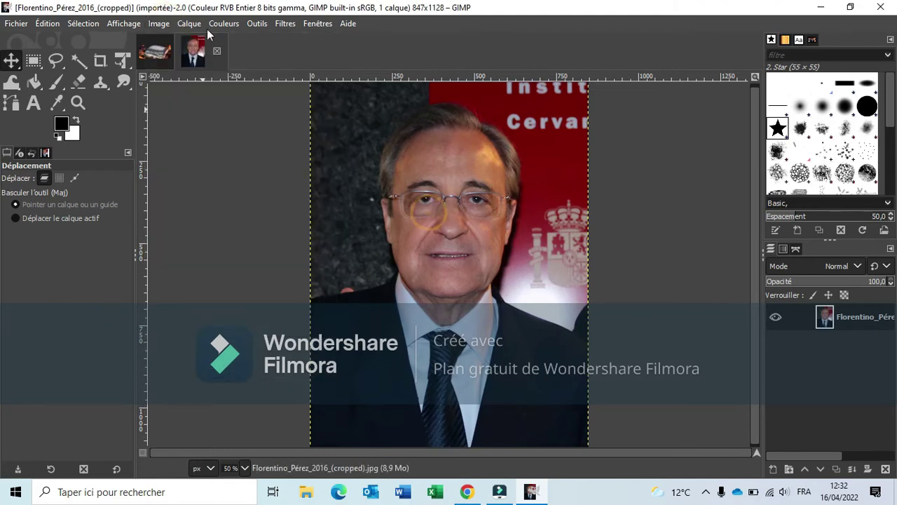
pyautogui.click(157, 23)
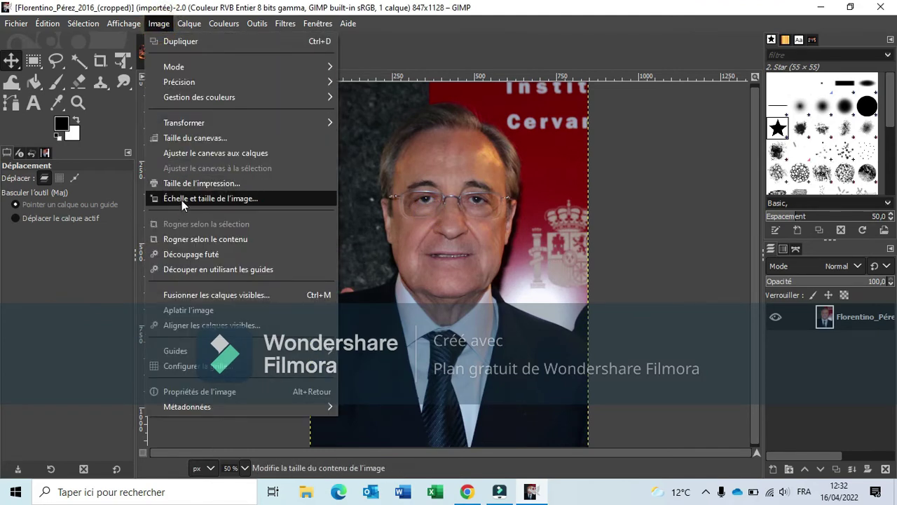
pyautogui.click(181, 199)
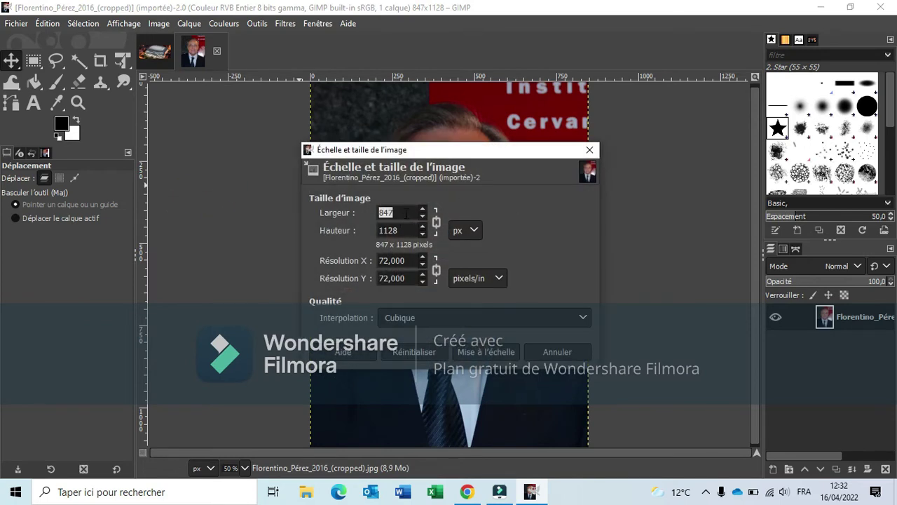
pyautogui.click(420, 216)
pyautogui.click(423, 219)
pyautogui.click(423, 219)
pyautogui.click(423, 209)
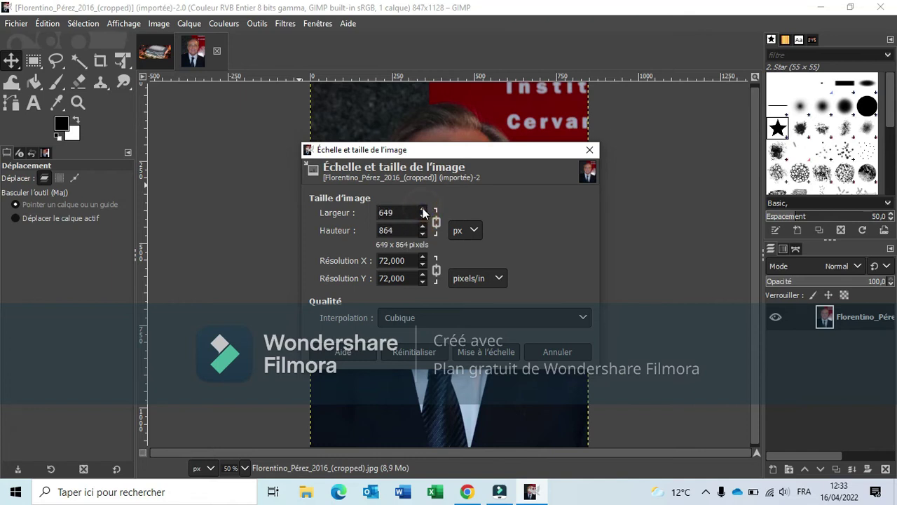
pyautogui.click(486, 353)
pyautogui.moveTo(418, 150); pyautogui.dragTo(336, 116)
pyautogui.click(399, 313)
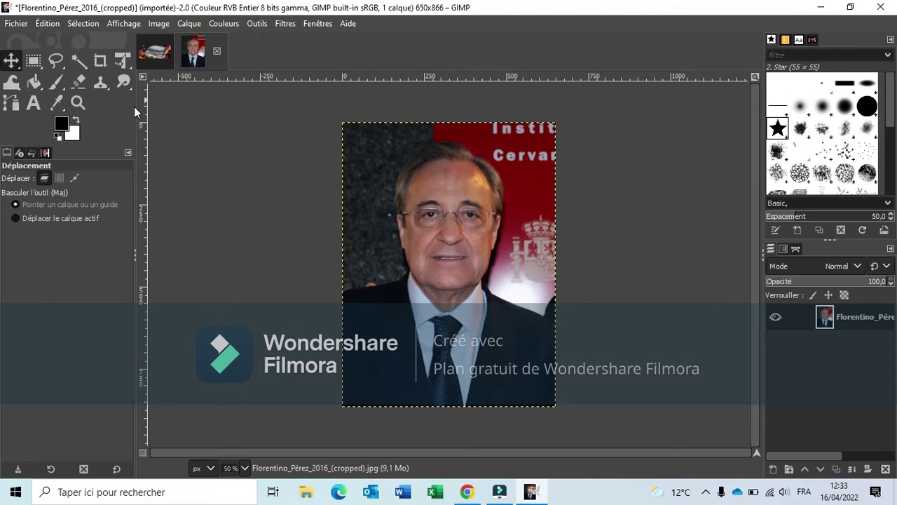
# - Rearrange the workspace and switch between the stadium and portrait image tabs
pyautogui.moveTo(135, 110); pyautogui.dragTo(148, 113)
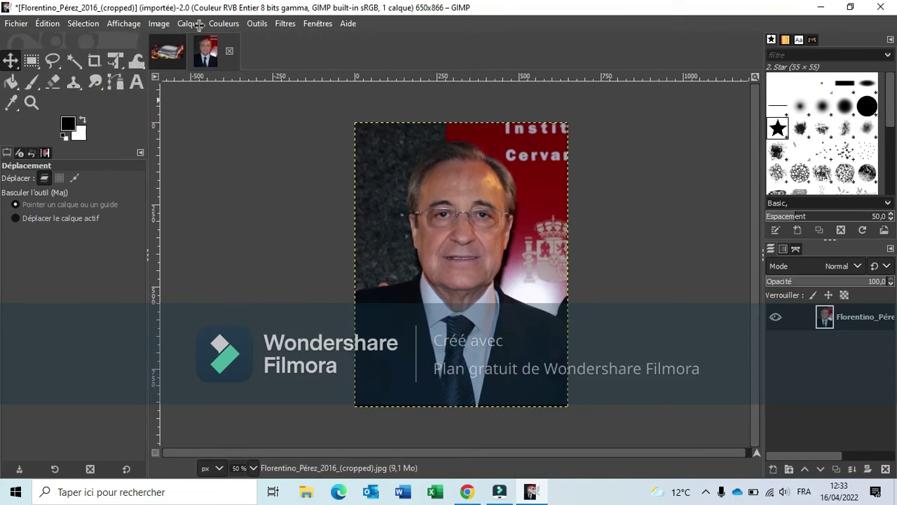
pyautogui.click(169, 51)
pyautogui.click(208, 53)
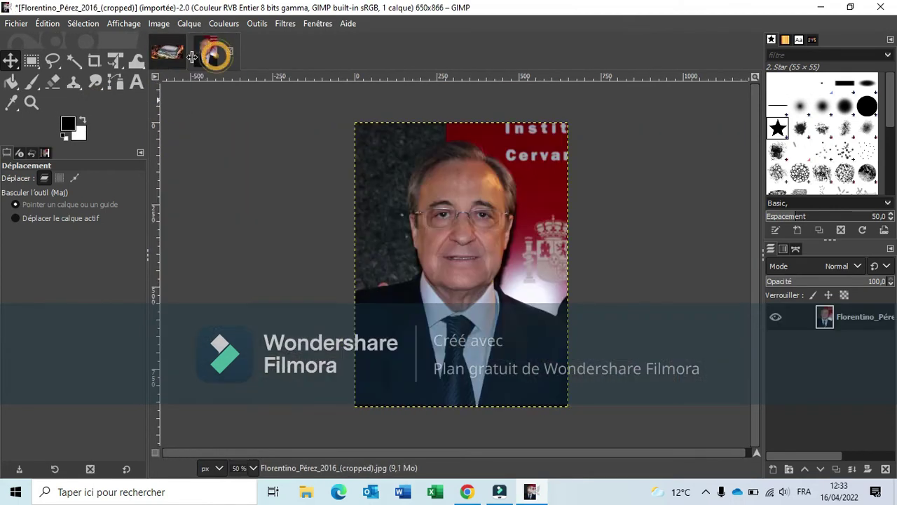
pyautogui.click(446, 194)
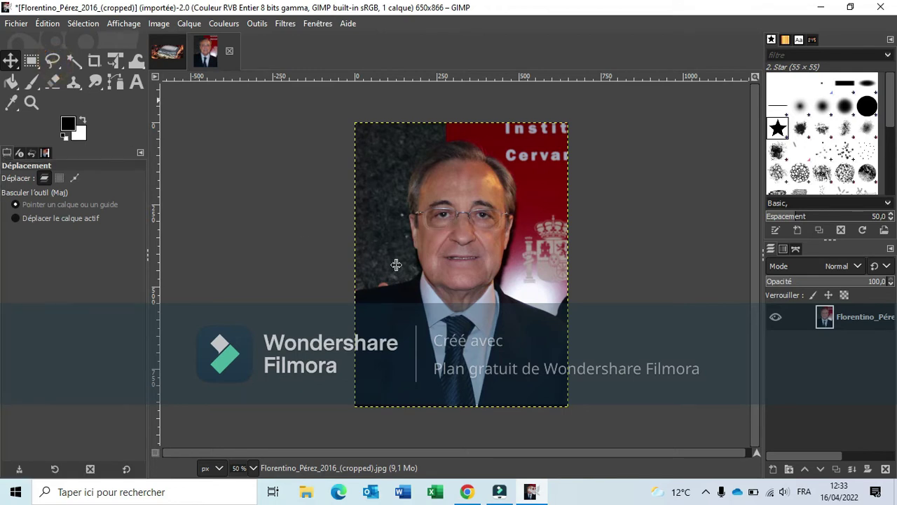
# - Trace a freehand selection around the man's head, shoulders and suit
pyautogui.moveTo(357, 293); pyautogui.dragTo(399, 284)
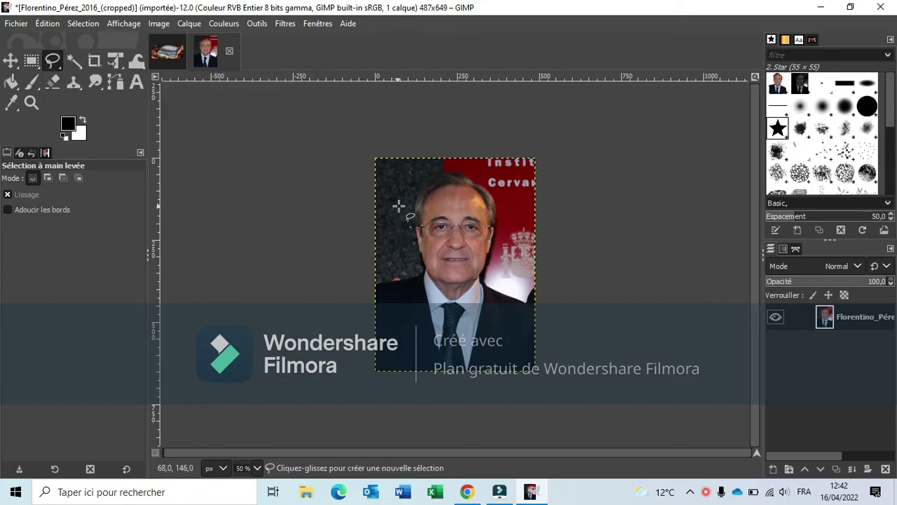
pyautogui.moveTo(375, 284)
pyautogui.mouseDown()
pyautogui.moveTo(417, 231)
pyautogui.moveTo(418, 186)
pyautogui.moveTo(429, 173)
pyautogui.moveTo(459, 170)
pyautogui.moveTo(493, 199)
pyautogui.moveTo(499, 228)
pyautogui.moveTo(483, 284)
pyautogui.moveTo(512, 303)
pyautogui.moveTo(524, 327)
pyautogui.moveTo(523, 368)
pyautogui.moveTo(403, 365)
pyautogui.moveTo(386, 356)
pyautogui.moveTo(377, 284)
pyautogui.mouseUp()
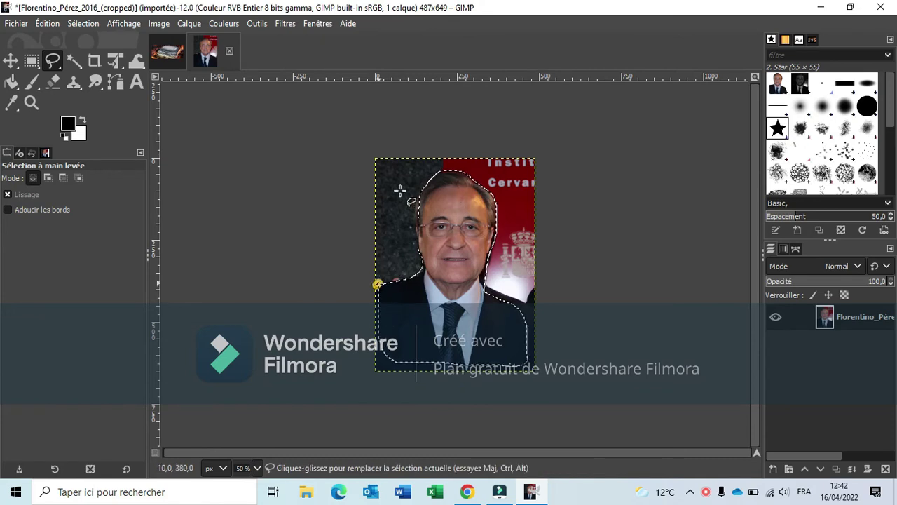
# - Copy the head-and-shoulders selection and switch to the bernabeu_especial stadium image
pyautogui.rightClick(468, 220)
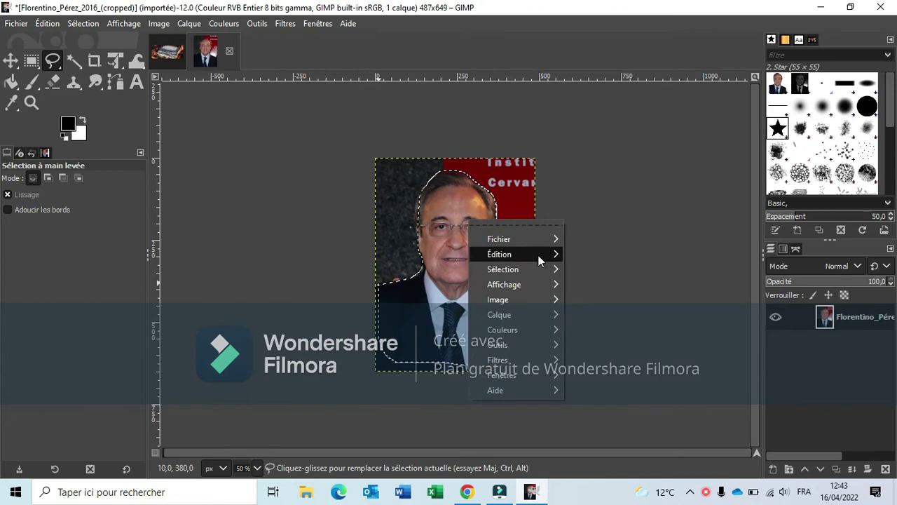
pyautogui.moveTo(500, 253)
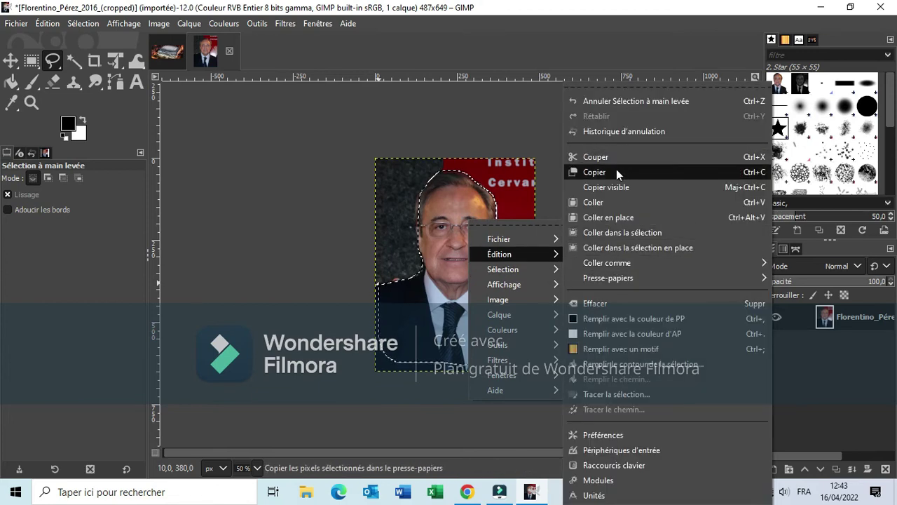
pyautogui.click(616, 169)
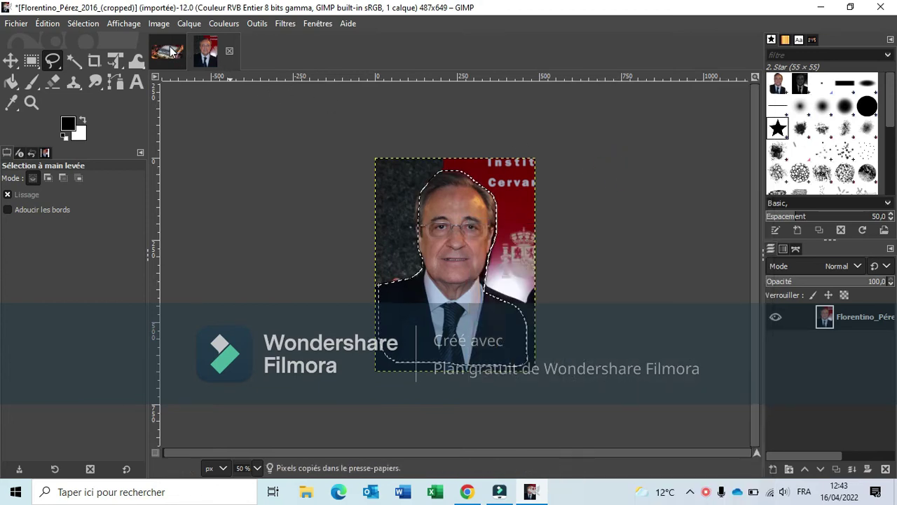
pyautogui.click(168, 51)
pyautogui.click(206, 51)
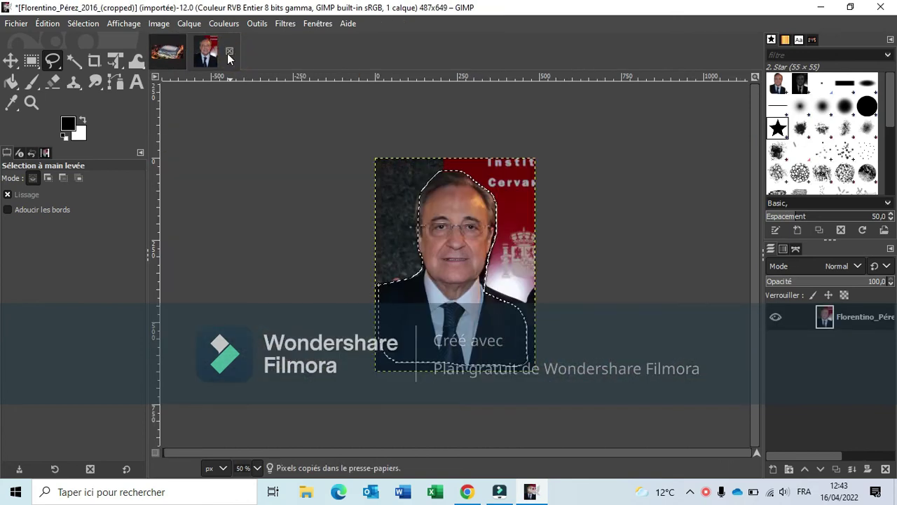
pyautogui.click(230, 52)
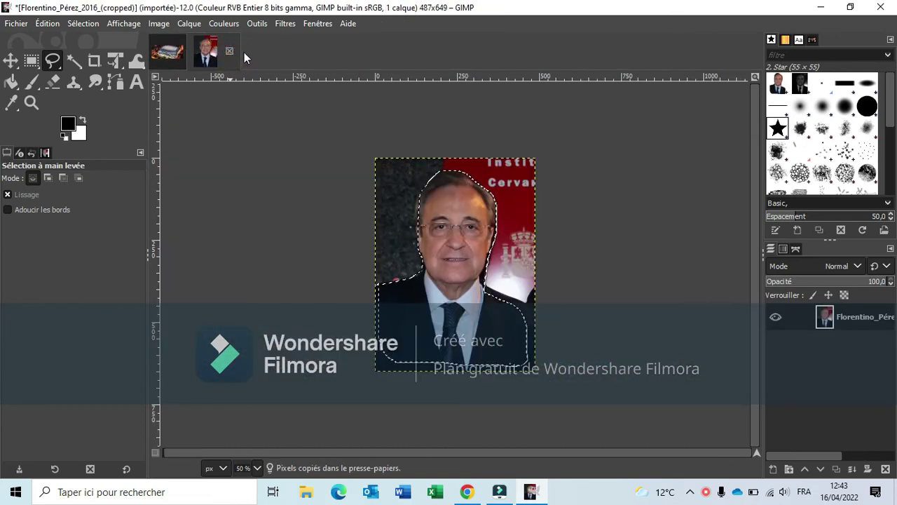
pyautogui.click(167, 51)
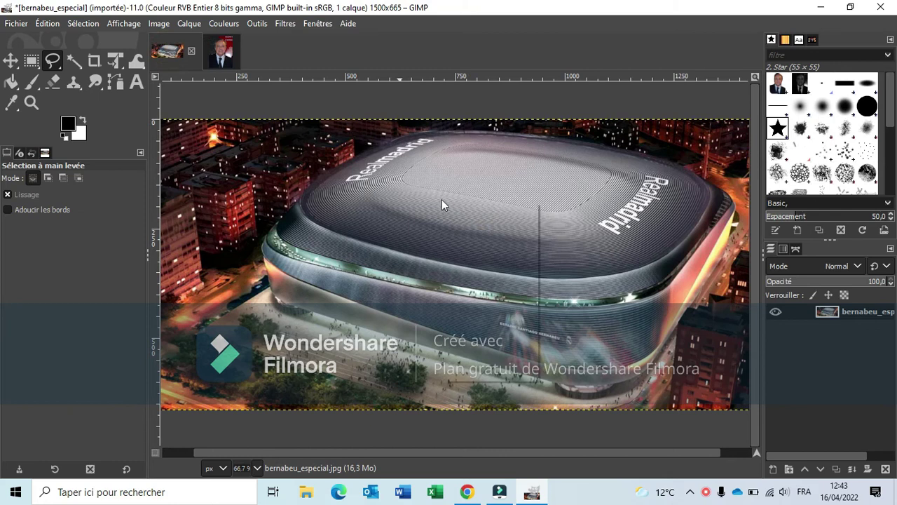
# - Paste the cut-out into the stadium, move it to the lower left, and anchor it
pyautogui.rightClick(442, 202)
pyautogui.moveTo(474, 235)
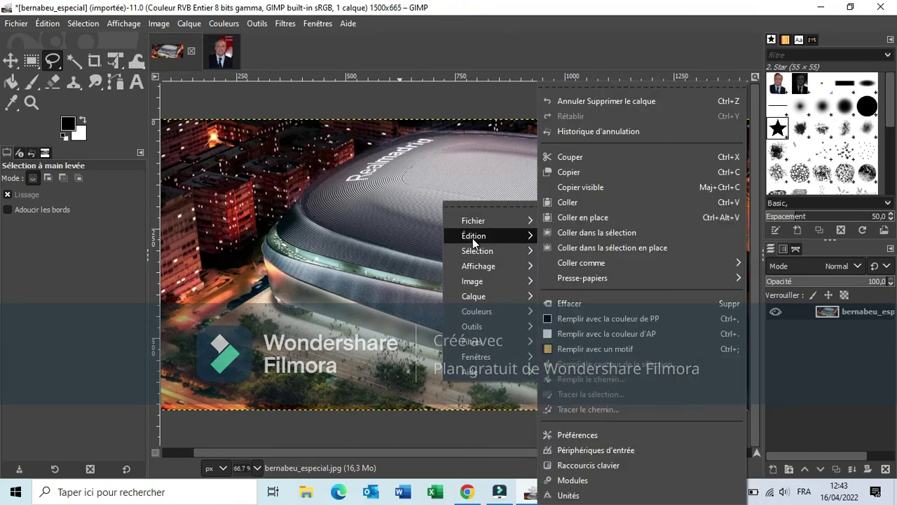
pyautogui.click(576, 202)
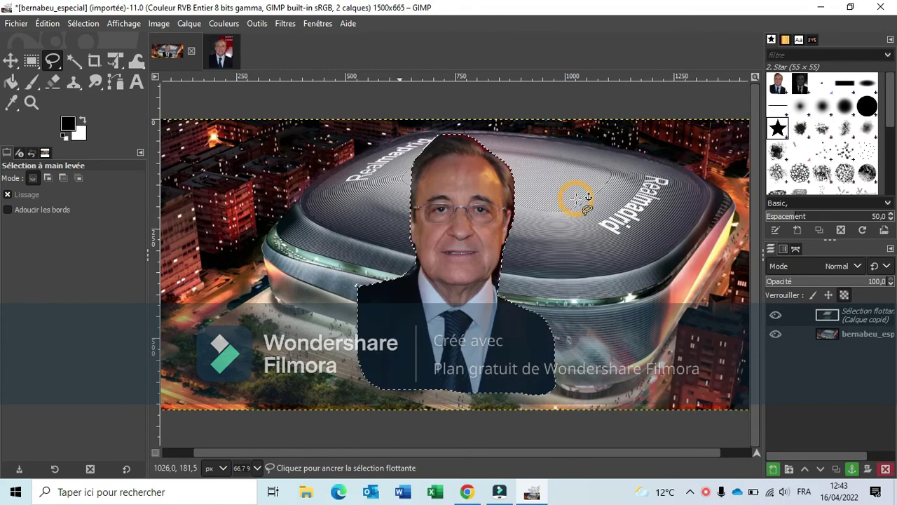
pyautogui.moveTo(468, 215); pyautogui.dragTo(275, 210)
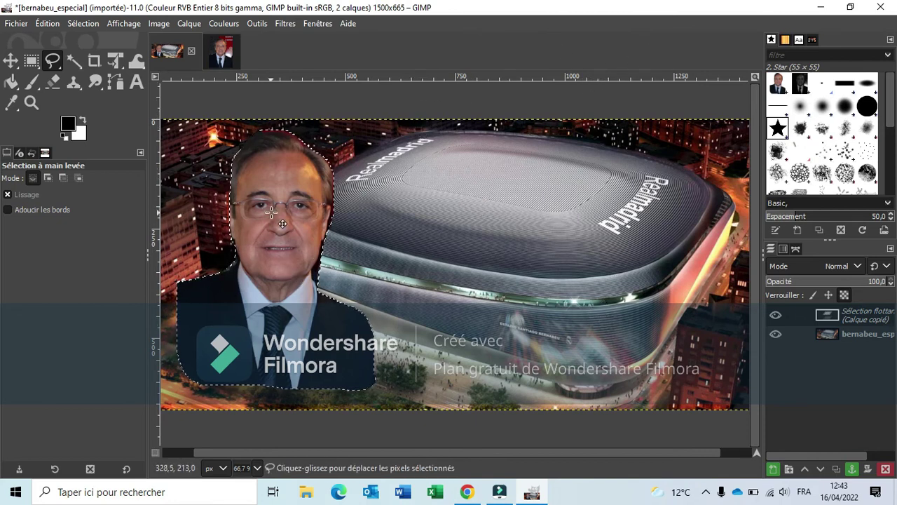
pyautogui.moveTo(283, 269); pyautogui.dragTo(266, 290)
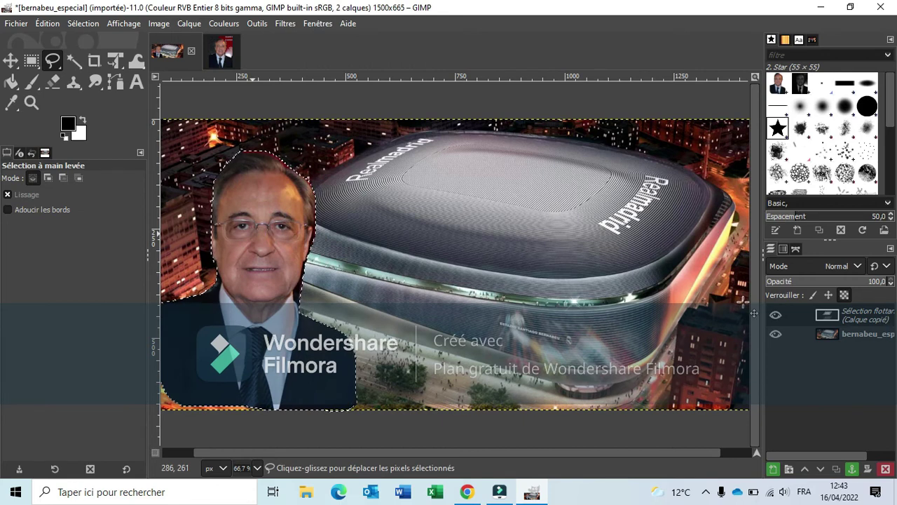
pyautogui.moveTo(266, 320); pyautogui.dragTo(263, 285)
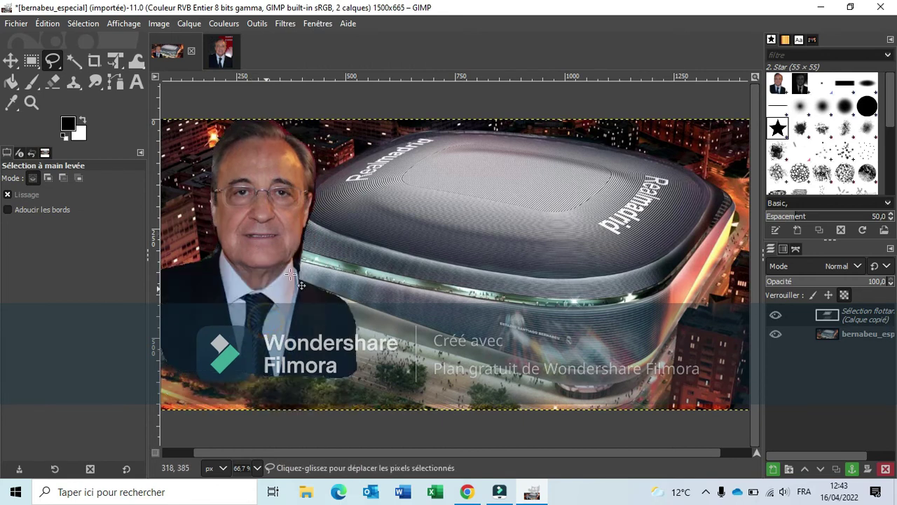
pyautogui.click(378, 241)
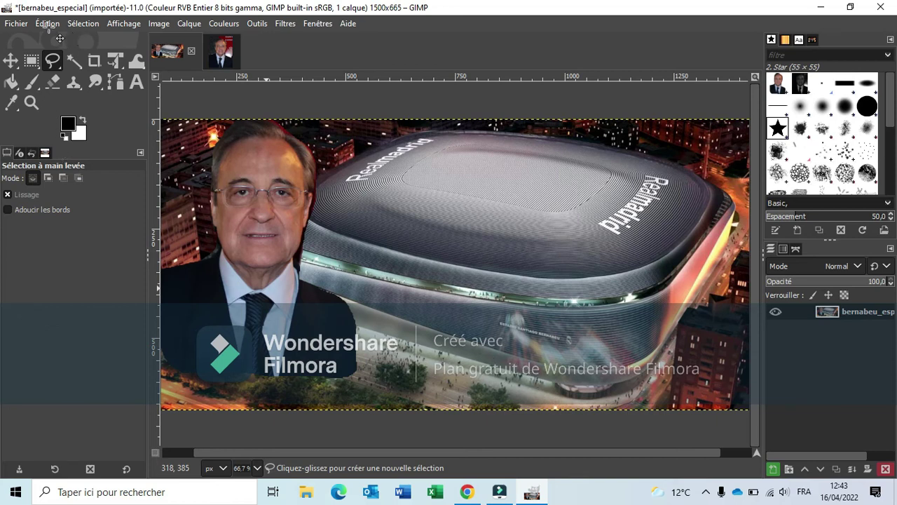
pyautogui.click(16, 24)
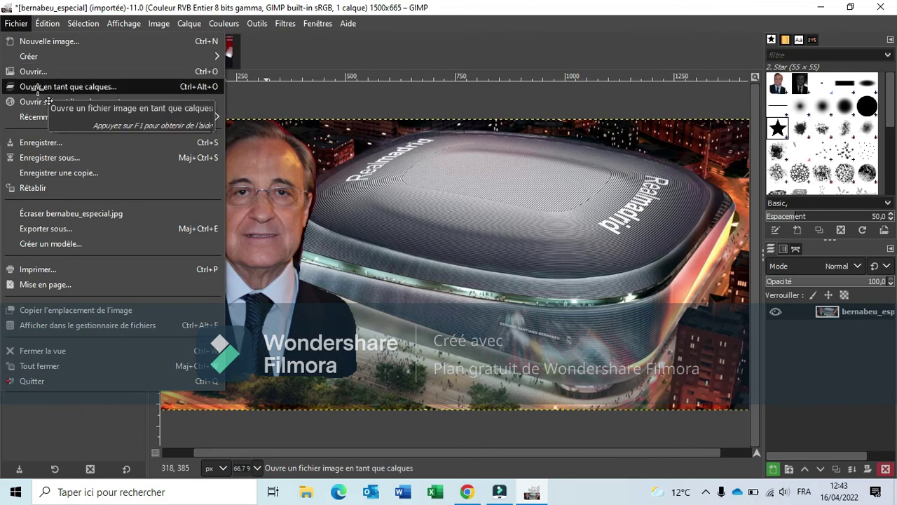
pyautogui.click(39, 87)
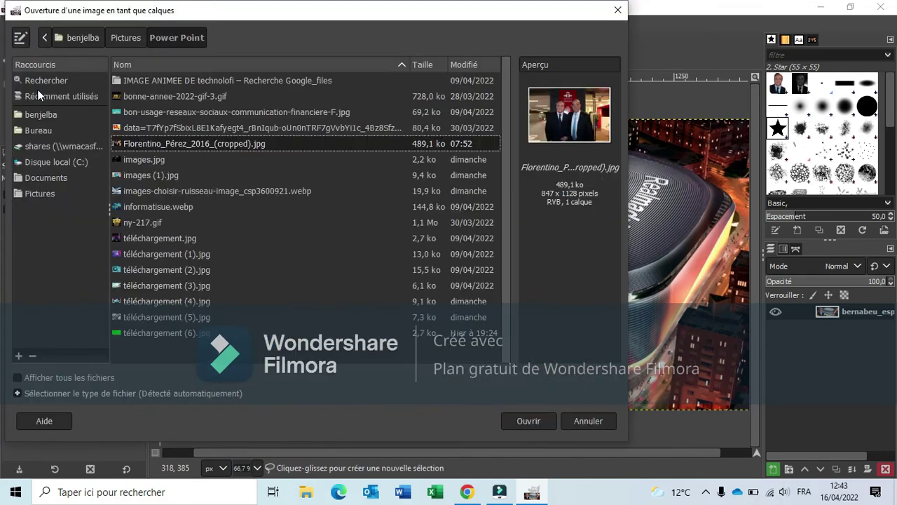
pyautogui.click(615, 10)
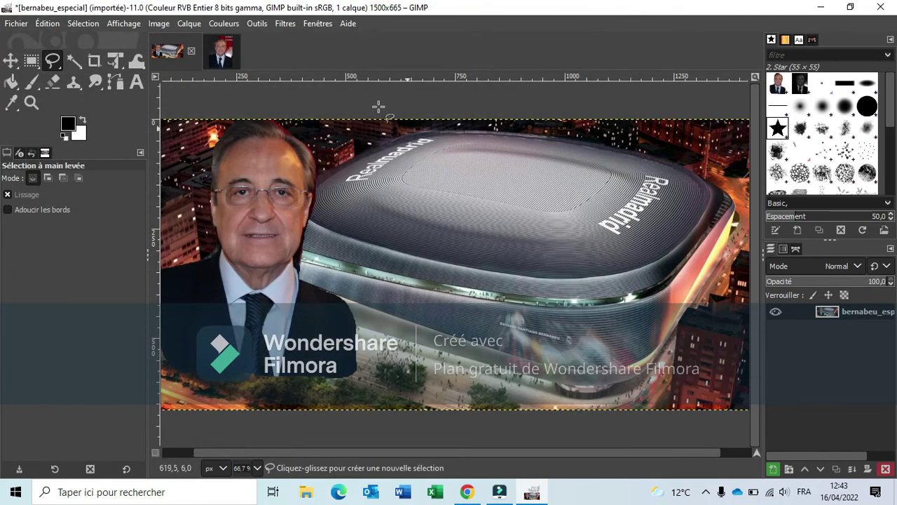
pyautogui.click(237, 55)
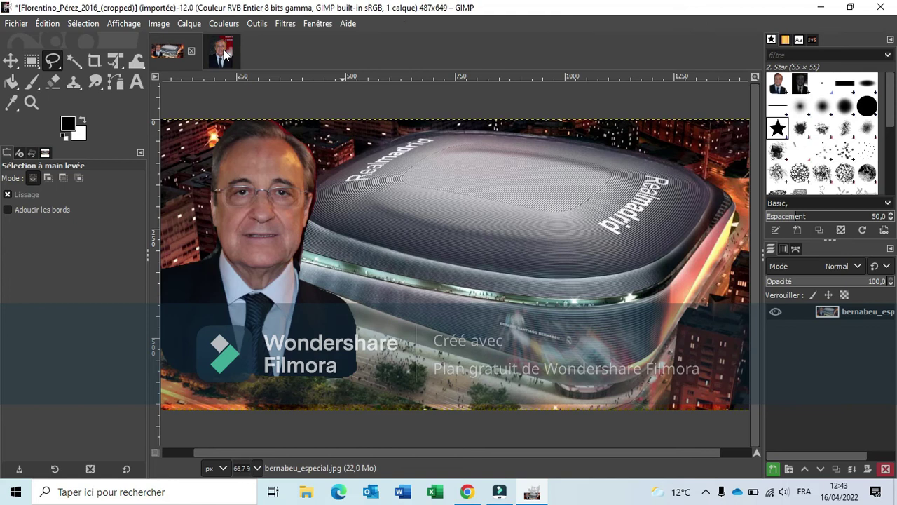
pyautogui.click(176, 62)
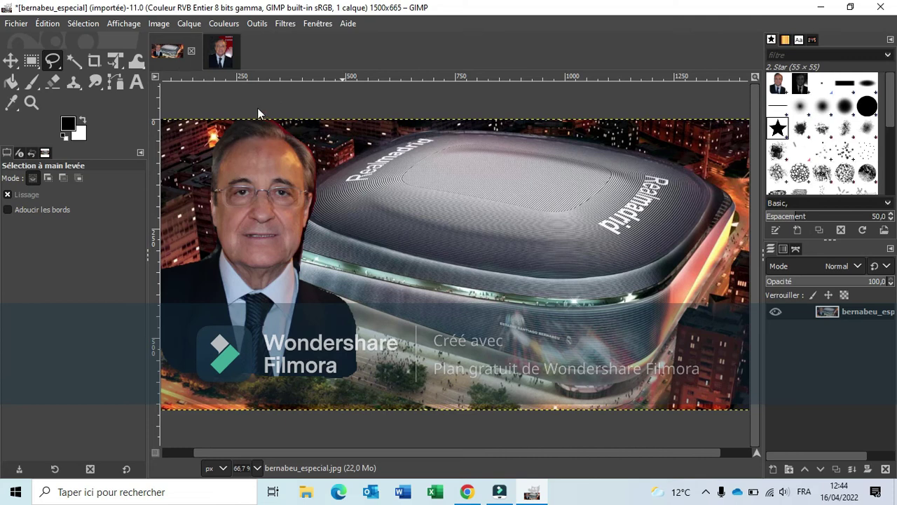
pyautogui.click(74, 64)
pyautogui.click(239, 185)
pyautogui.click(351, 190)
pyautogui.click(69, 57)
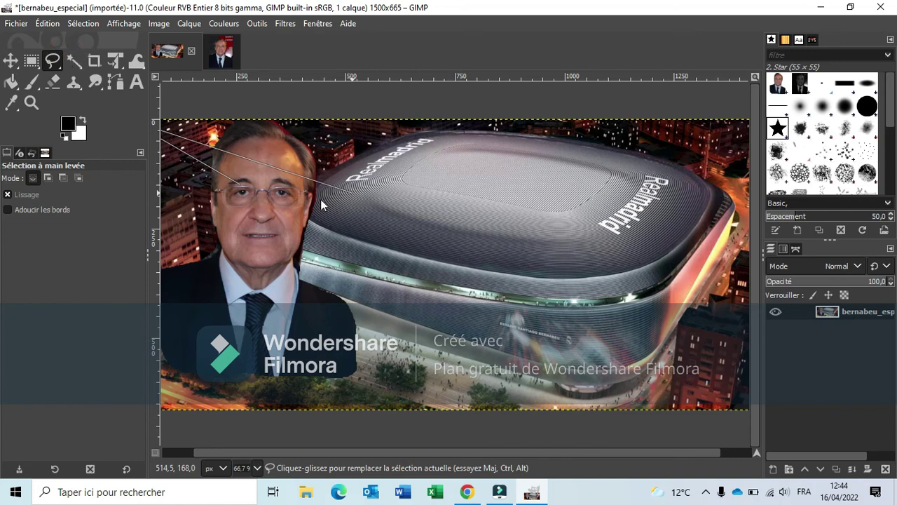
pyautogui.click(278, 212)
pyautogui.click(28, 102)
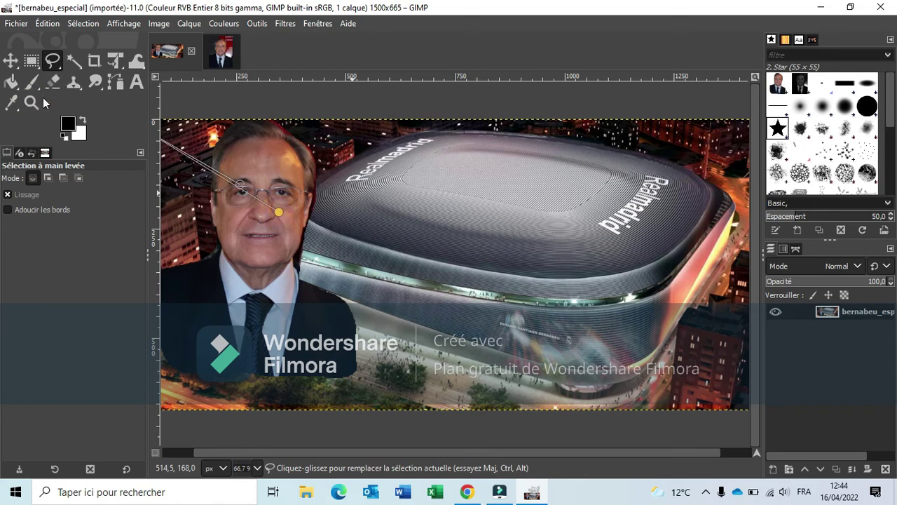